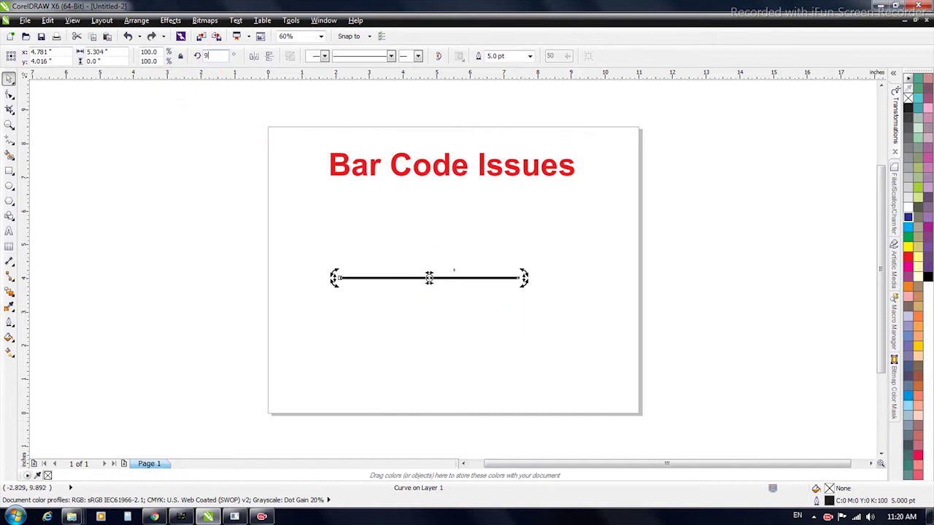
Step: Rotate the thick black line so that it stands vertically below the heading
{"action": "key", "text": "Return"}
{"action": "left_click", "coordinate": [244, 212]}
Step: Draw a square about 1.94 in wide to the left of the vertical line and fill it with magenta
{"action": "left_click", "coordinate": [8, 170]}
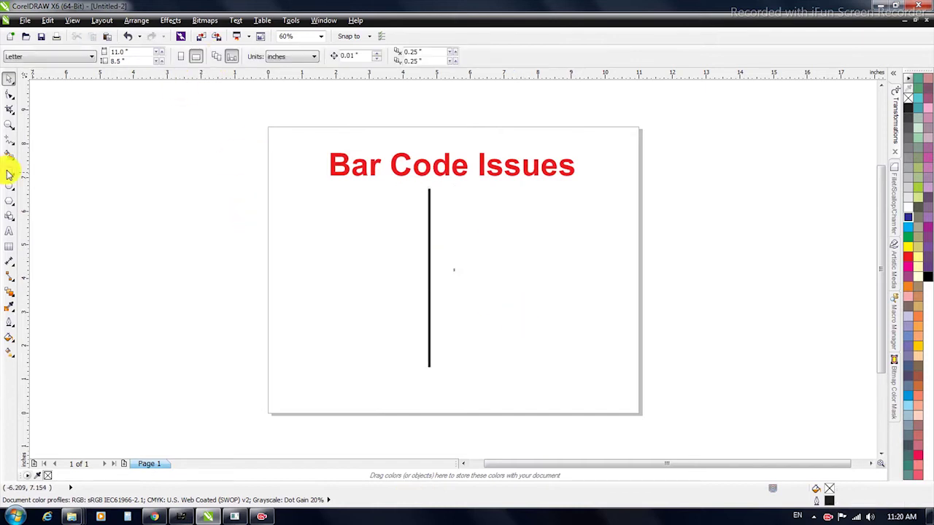
{"action": "left_click_drag", "start_coordinate": [311, 210], "coordinate": [379, 273]}
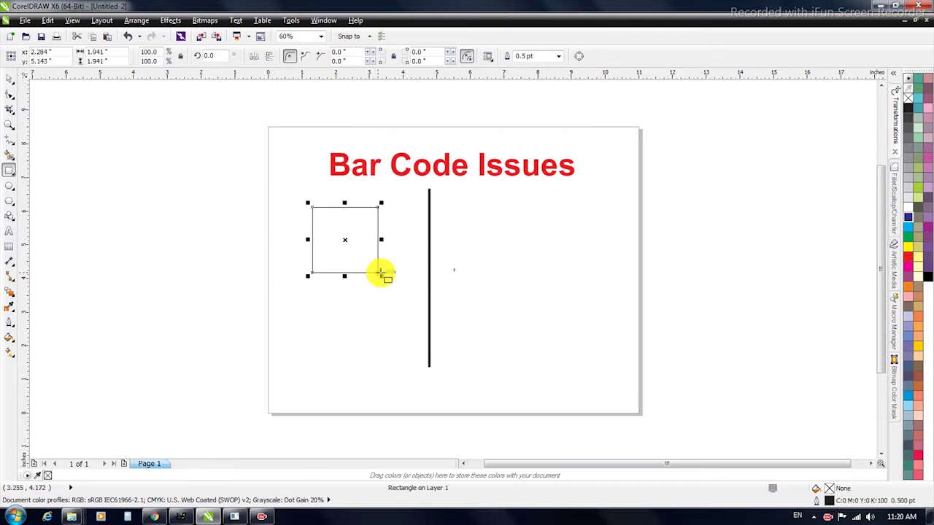
{"action": "left_click", "coordinate": [917, 267]}
Step: Try a freehand rotation of the magenta square, undo it, and set the square's rotation angle to 45°
{"action": "left_click", "coordinate": [373, 216]}
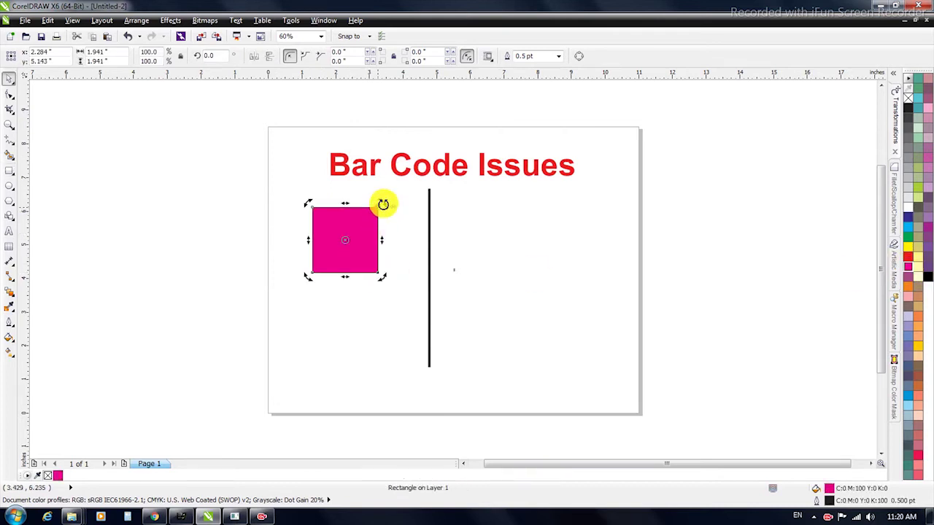
{"action": "left_click_drag", "start_coordinate": [384, 201], "coordinate": [254, 233]}
{"action": "key", "text": "ctrl+z"}
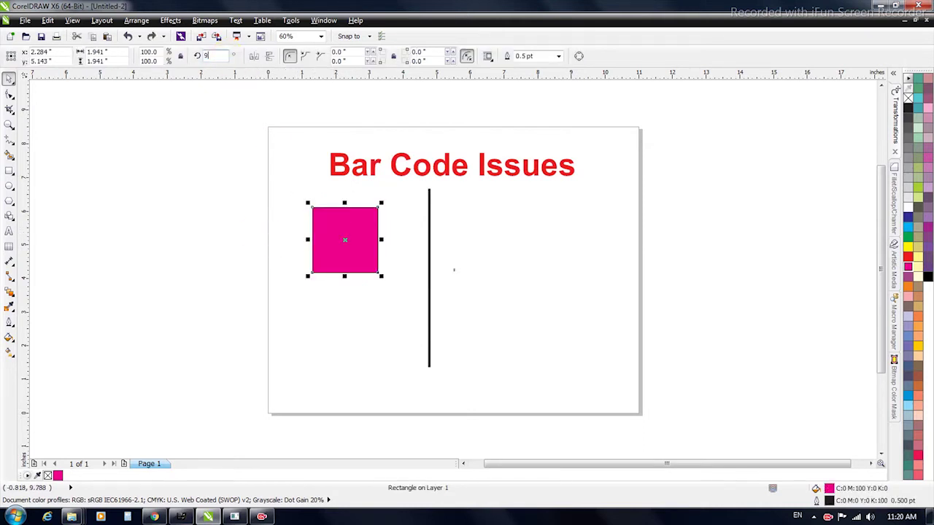
{"action": "key", "text": "Return"}
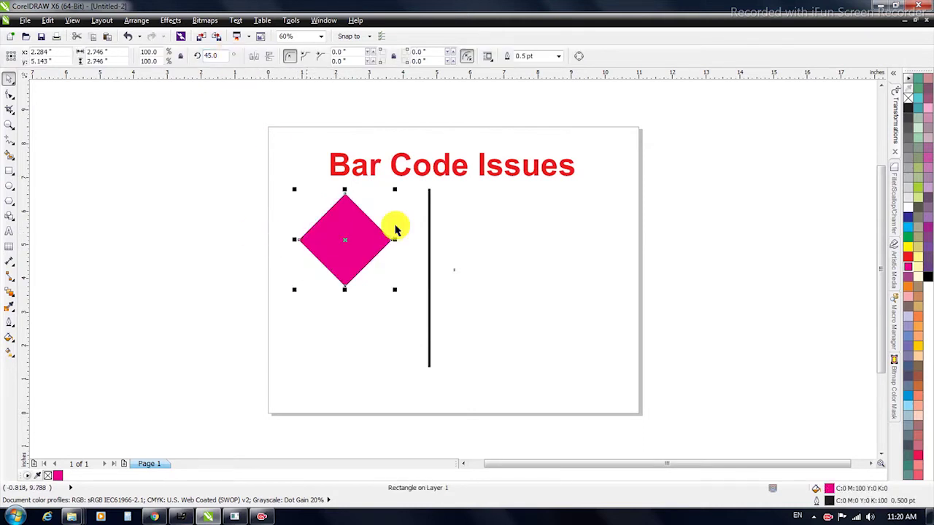
{"action": "left_click", "coordinate": [482, 315]}
Step: Cancel the open Barcode Wizard and copy the Cartoon-PNG-HD image from the image folder
{"action": "left_click", "coordinate": [234, 514]}
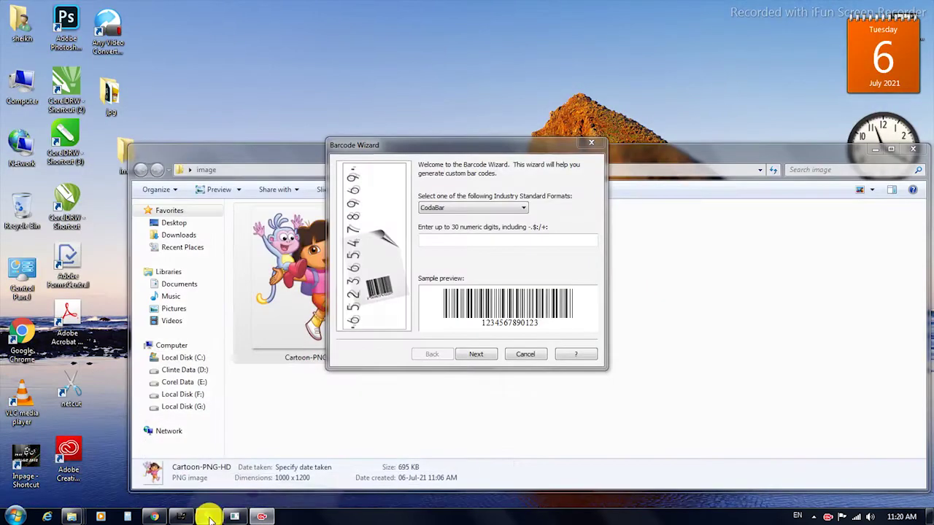
{"action": "left_click", "coordinate": [531, 359]}
{"action": "right_click", "coordinate": [303, 252]}
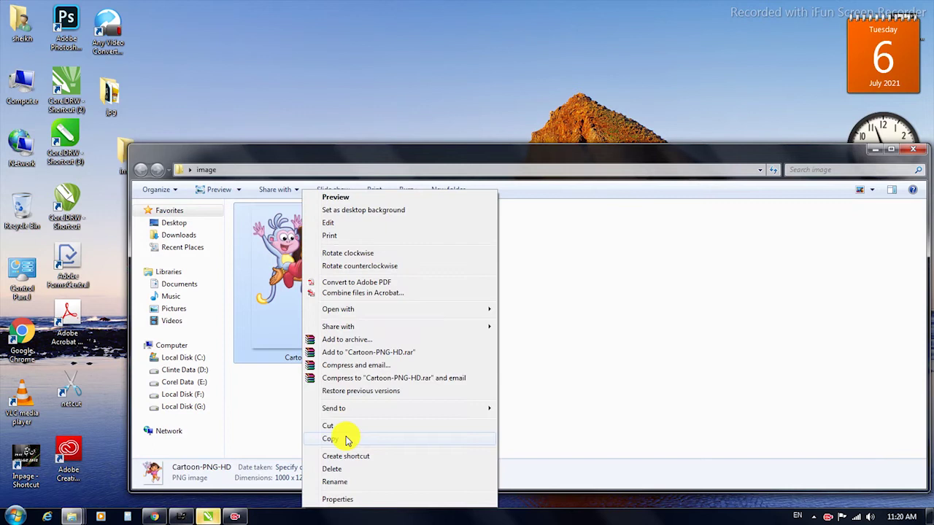
{"action": "left_click", "coordinate": [511, 334]}
{"action": "left_click", "coordinate": [292, 285]}
{"action": "right_click", "coordinate": [300, 283]}
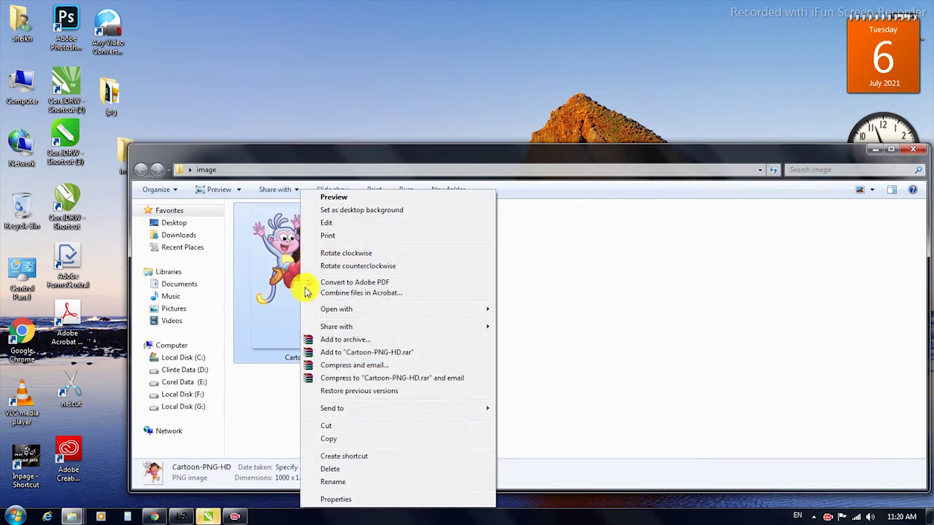
{"action": "left_click", "coordinate": [337, 438]}
Step: Switch back to CorelDRAW and paste the copied cartoon image to the right of the vertical line
{"action": "left_click", "coordinate": [208, 516]}
{"action": "right_click", "coordinate": [488, 296]}
{"action": "left_click", "coordinate": [456, 277]}
{"action": "left_click_drag", "start_coordinate": [521, 229], "coordinate": [557, 292]}
{"action": "key", "text": "Delete"}
{"action": "right_click", "coordinate": [482, 280]}
{"action": "left_click", "coordinate": [515, 356]}
Step: Try a freehand rotation of the cartoon image and undo it
{"action": "left_click_drag", "start_coordinate": [588, 220], "coordinate": [538, 211]}
{"action": "left_click", "coordinate": [527, 273]}
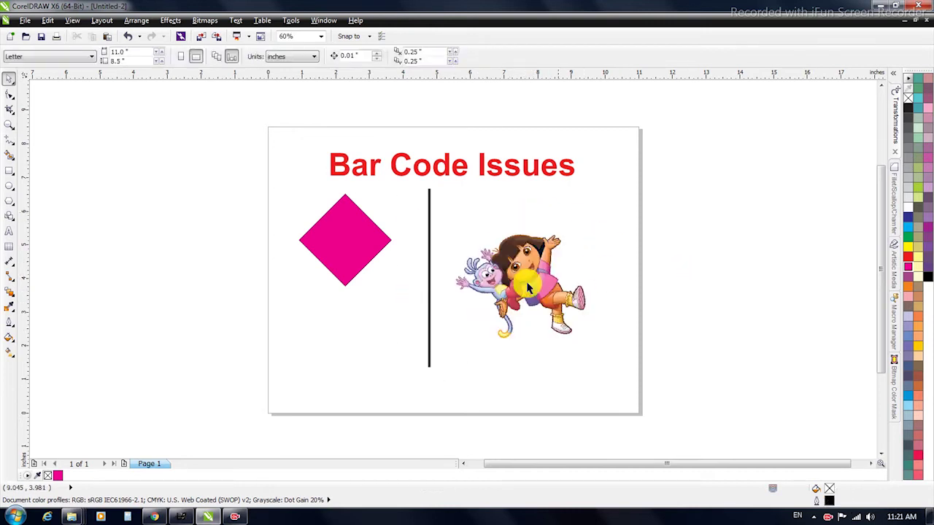
{"action": "key", "text": "ctrl+z"}
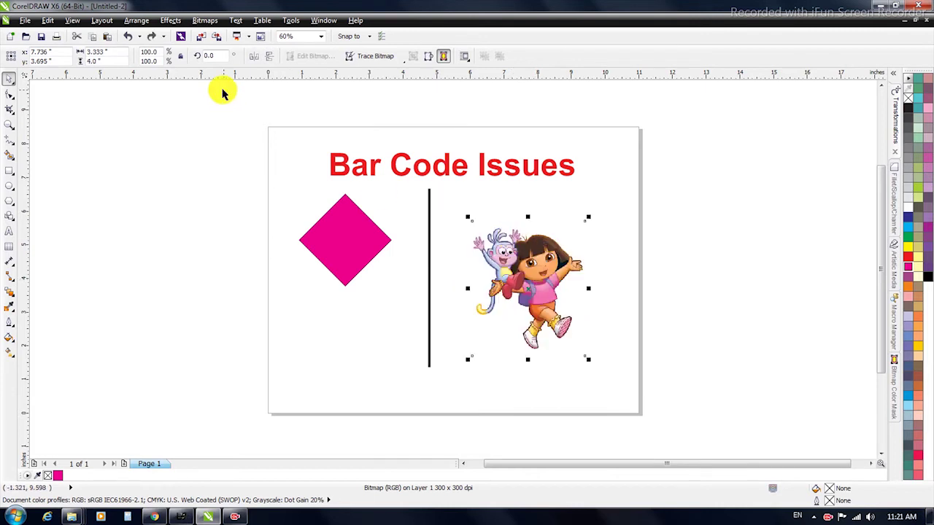
Step: Try mirroring the cartoon image horizontally and vertically, undo both flips, and deselect the image
{"action": "left_click", "coordinate": [251, 58]}
{"action": "left_click", "coordinate": [268, 56]}
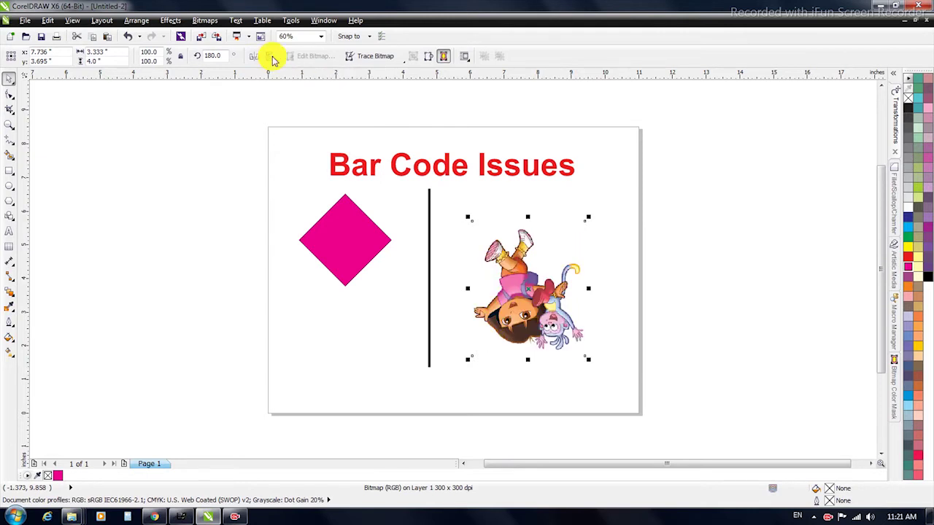
{"action": "key", "text": "ctrl+z"}
{"action": "key", "text": "ctrl+z"}
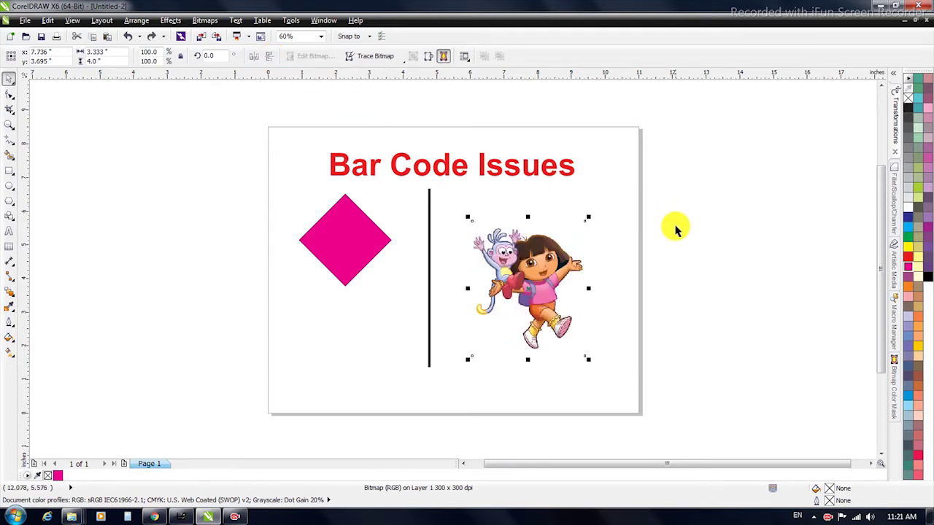
{"action": "left_click", "coordinate": [674, 226]}
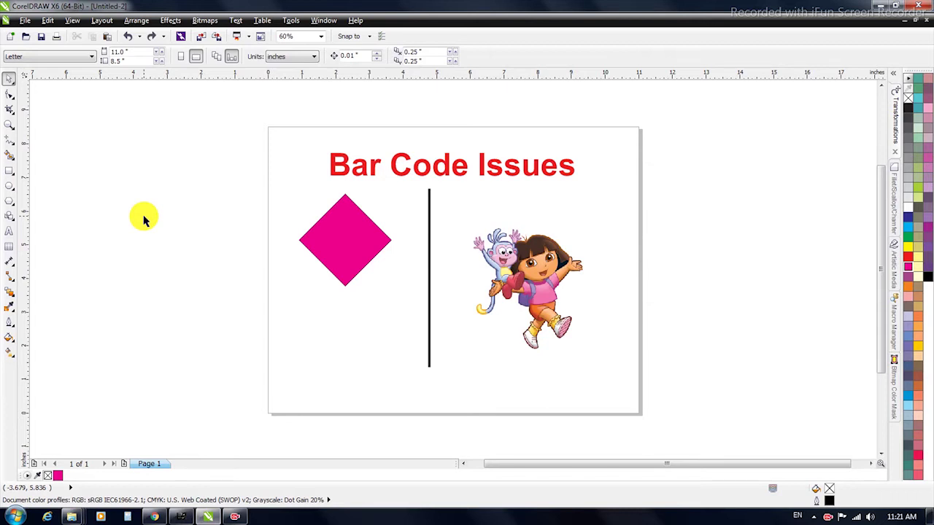
{"action": "left_click", "coordinate": [59, 20]}
{"action": "mouse_move", "coordinate": [50, 21]}
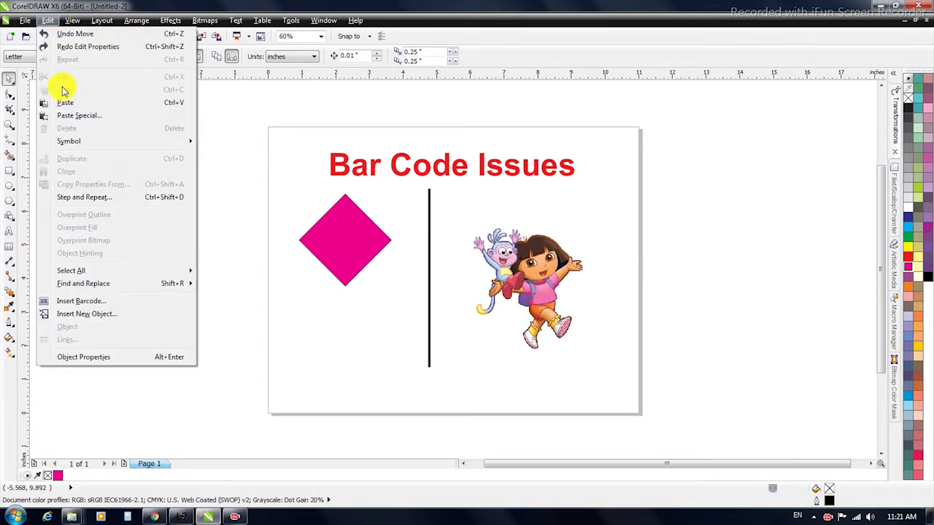
{"action": "left_click", "coordinate": [87, 303]}
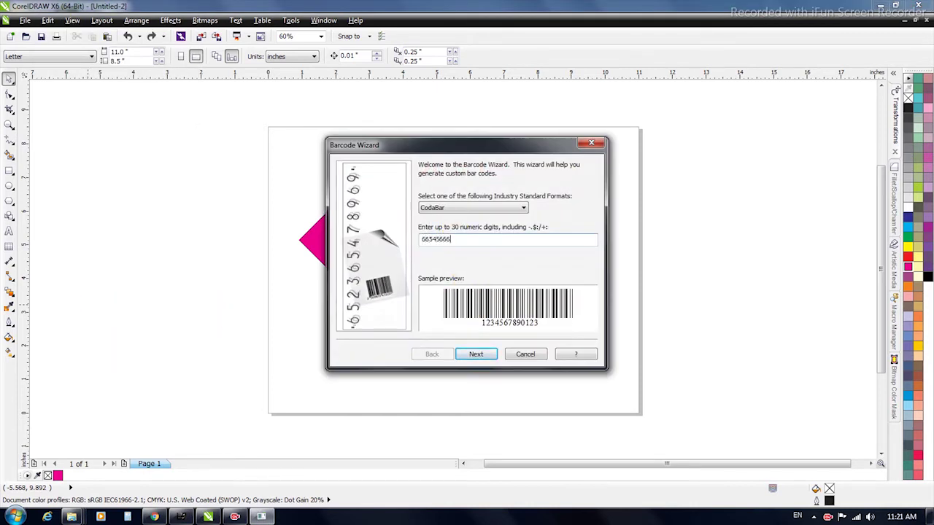
{"action": "left_click", "coordinate": [475, 358]}
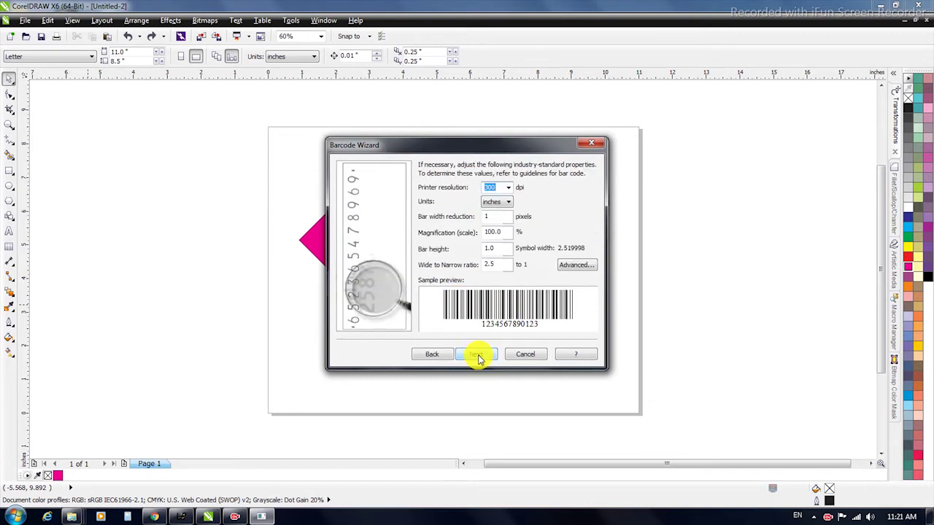
{"action": "double_click", "coordinate": [496, 187]}
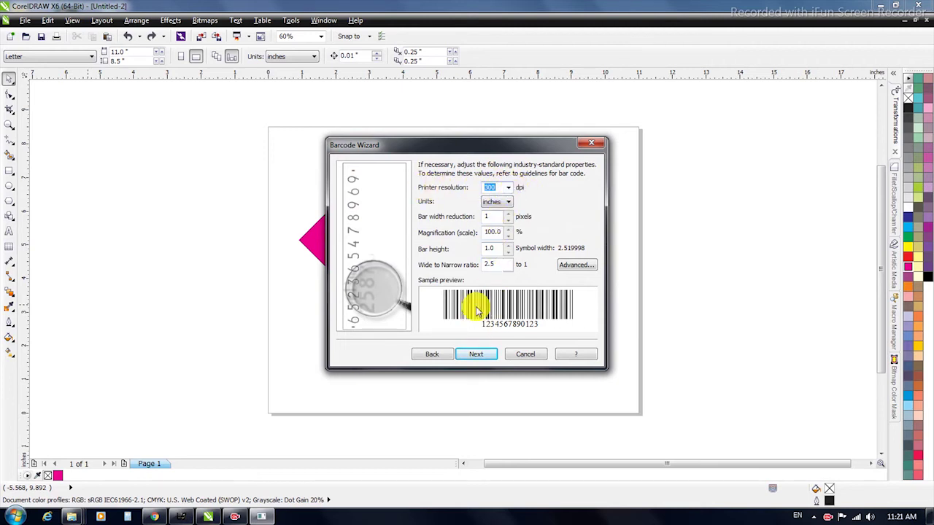
{"action": "left_click", "coordinate": [481, 356]}
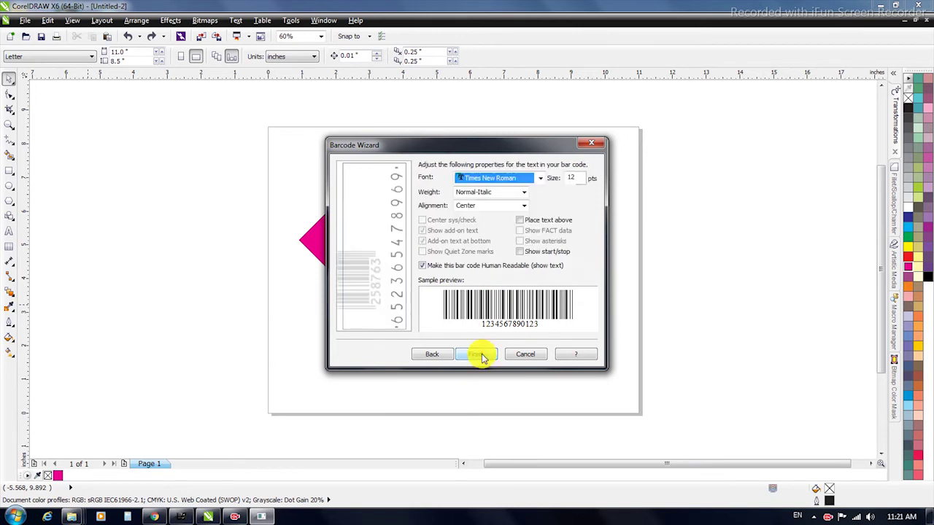
{"action": "left_click", "coordinate": [475, 357]}
Step: Move the barcode below the magenta diamond and check its handles up close for a rotation option
{"action": "left_click_drag", "start_coordinate": [410, 262], "coordinate": [332, 330]}
{"action": "key", "text": "z"}
{"action": "left_click_drag", "start_coordinate": [260, 276], "coordinate": [450, 403]}
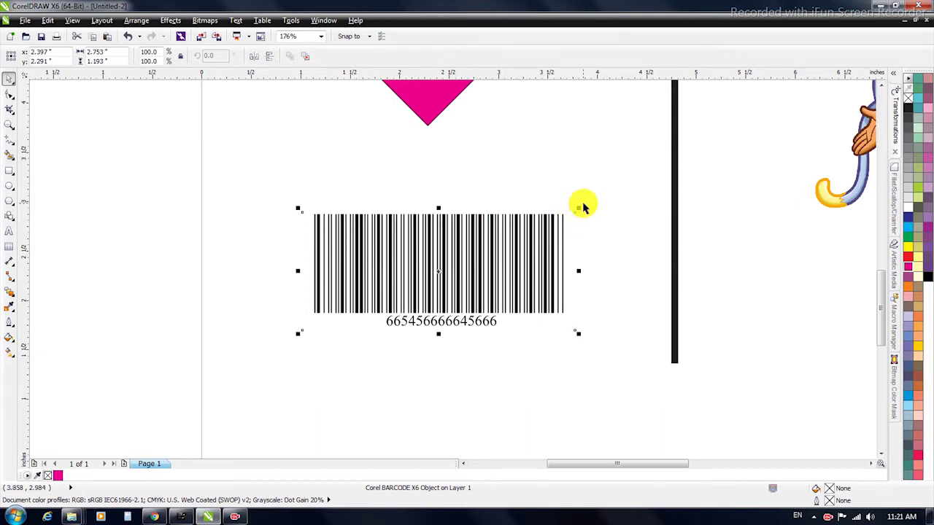
{"action": "left_click", "coordinate": [553, 232]}
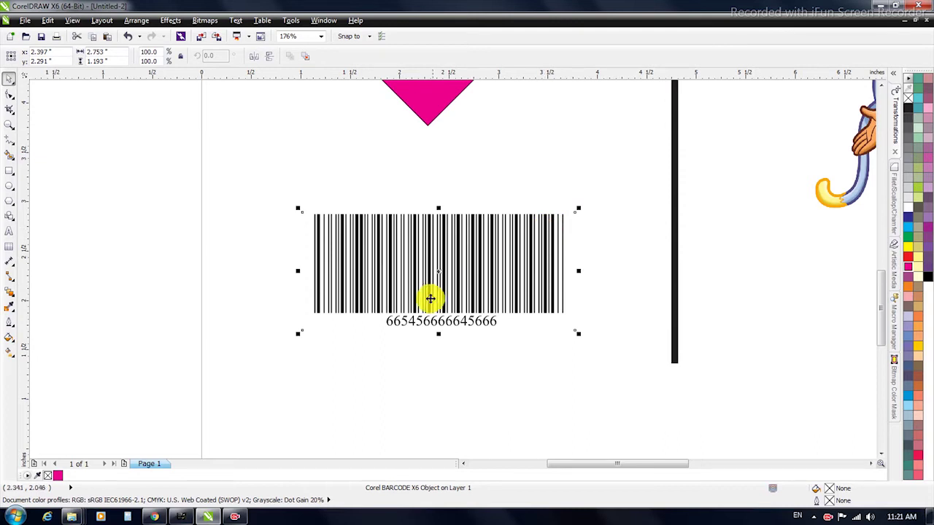
{"action": "key", "text": "shift+F4"}
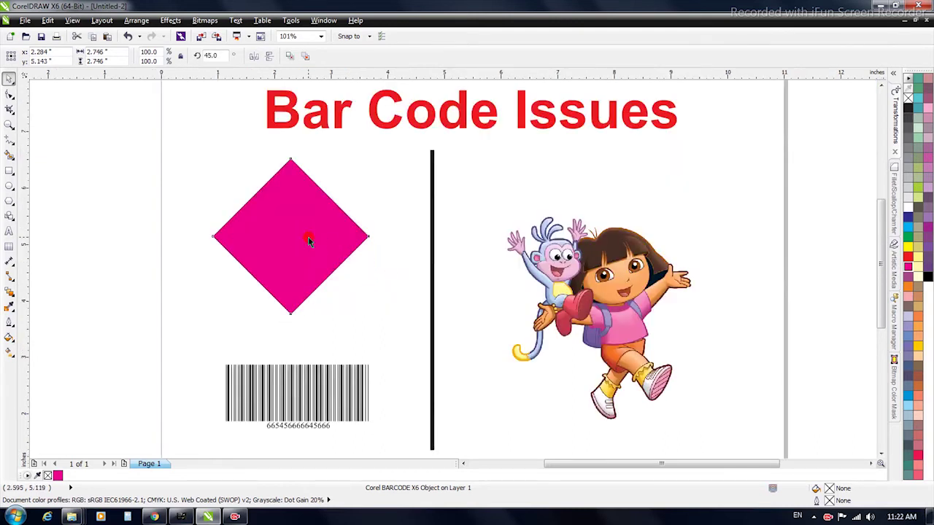
Step: Rotate the magenta square freehand to a different tilt and select the barcode below it to compare its handles
{"action": "double_click", "coordinate": [308, 236]}
{"action": "left_click_drag", "start_coordinate": [373, 157], "coordinate": [400, 239]}
{"action": "left_click_drag", "start_coordinate": [355, 175], "coordinate": [268, 146]}
{"action": "left_click", "coordinate": [342, 393]}
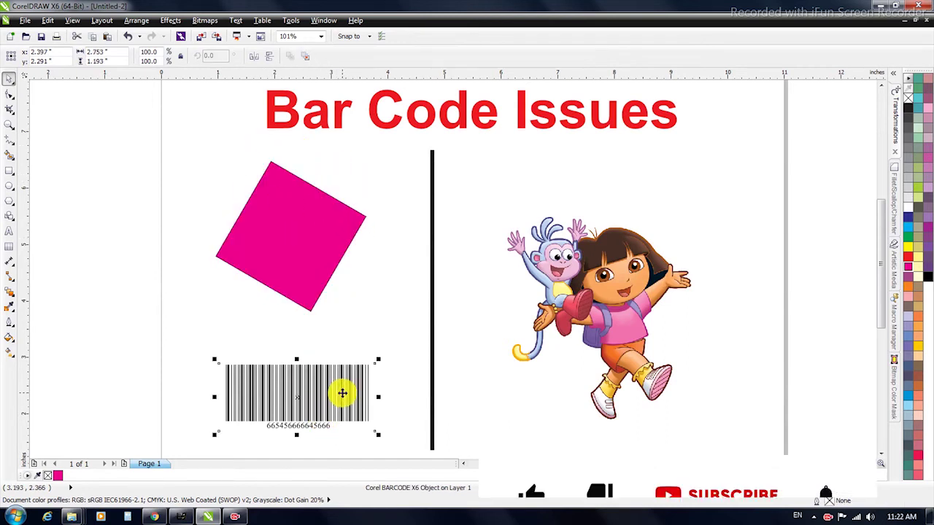
{"action": "left_click", "coordinate": [361, 332]}
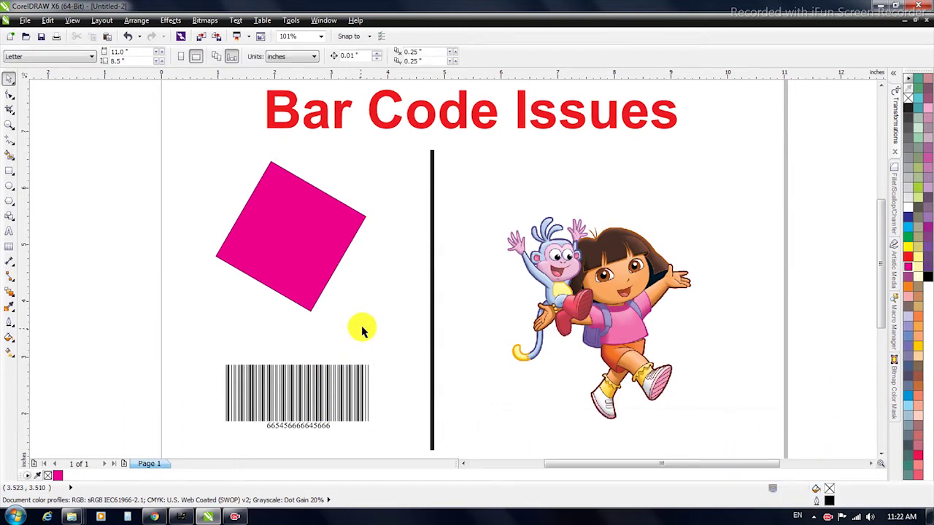
Step: Paste the barcode object from the clipboard and move it to the lower-left corner of the magenta square
{"action": "key", "text": "ctrl+v"}
{"action": "left_click_drag", "start_coordinate": [446, 277], "coordinate": [167, 283]}
Step: Try a freehand rotation of the pasted barcode to a steep tilt and undo it
{"action": "left_click", "coordinate": [237, 269]}
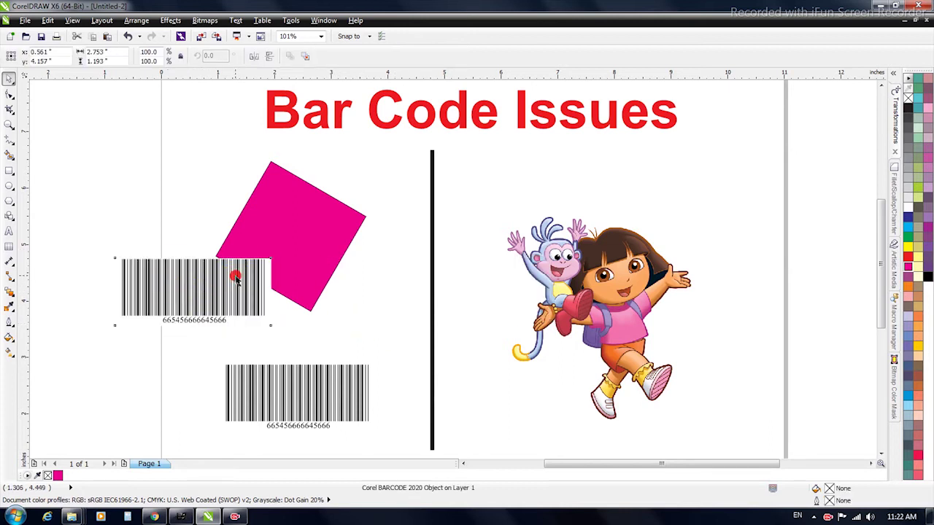
{"action": "mouse_move", "coordinate": [274, 254]}
{"action": "left_mouse_down"}
{"action": "mouse_move", "coordinate": [186, 200]}
{"action": "mouse_move", "coordinate": [124, 202]}
{"action": "left_mouse_up"}
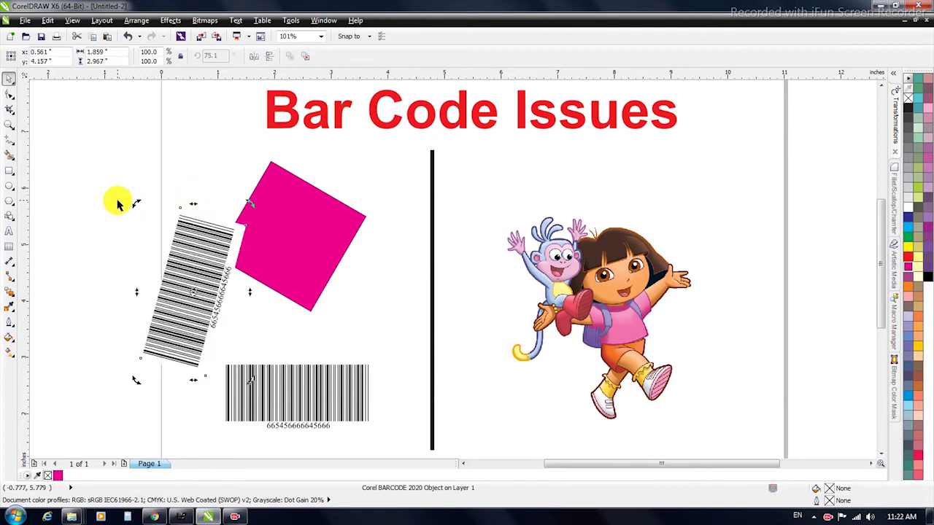
{"action": "key", "text": "ctrl+z"}
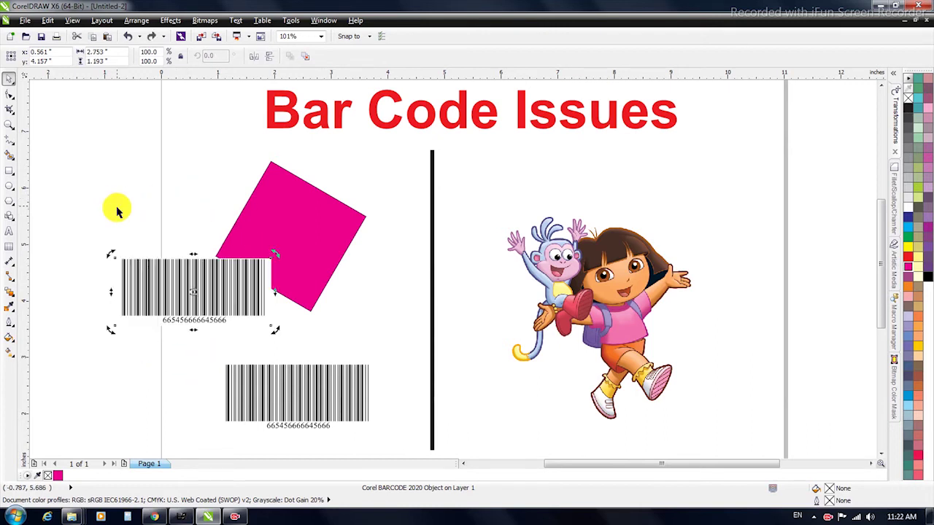
Step: Examine the bars and digits of the pasted barcode up close for sharpness
{"action": "key", "text": "F2"}
{"action": "left_click_drag", "start_coordinate": [109, 250], "coordinate": [267, 328]}
{"action": "left_click", "coordinate": [299, 298]}
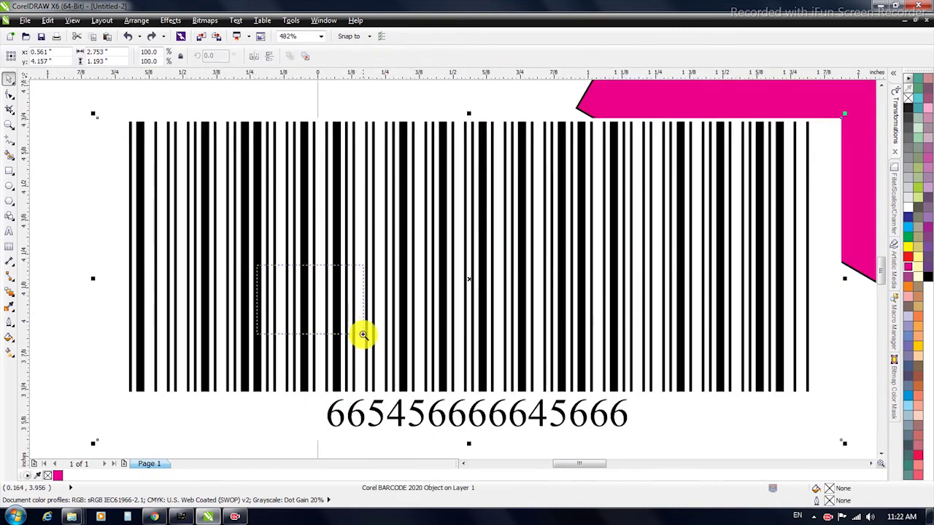
{"action": "scroll", "coordinate": [362, 333], "scroll_direction": "up", "scroll_amount": 3}
{"action": "key", "text": "F2"}
{"action": "left_click_drag", "start_coordinate": [282, 288], "coordinate": [416, 354]}
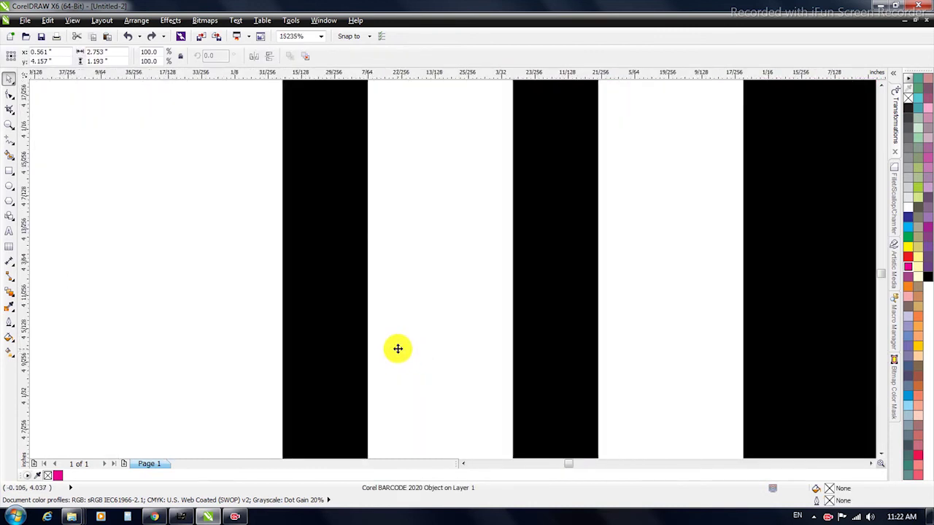
{"action": "key", "text": "F4"}
{"action": "key", "text": "F2"}
{"action": "left_click_drag", "start_coordinate": [199, 290], "coordinate": [307, 339]}
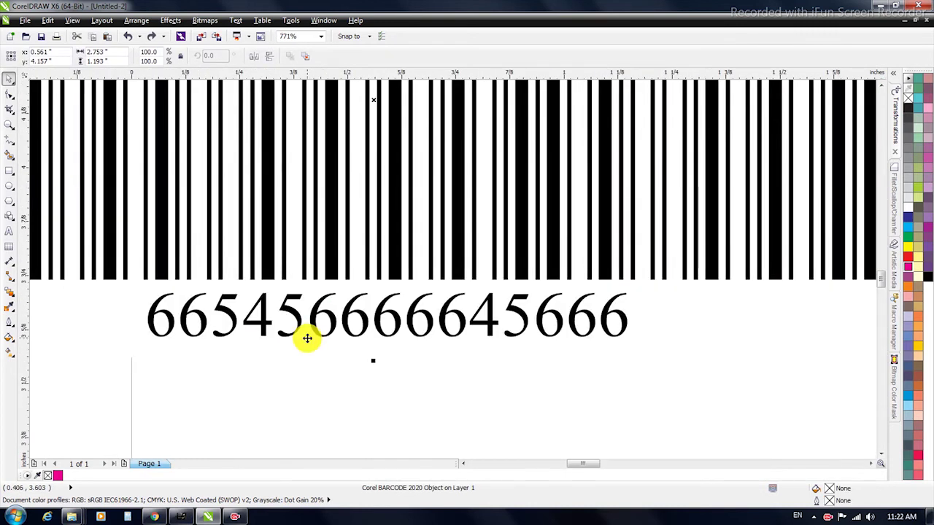
{"action": "key", "text": "F4"}
Step: Move the pasted barcode left, clear of the magenta square, and inspect it up close
{"action": "left_click_drag", "start_coordinate": [271, 302], "coordinate": [216, 327]}
{"action": "key", "text": "F2"}
{"action": "left_click_drag", "start_coordinate": [79, 258], "coordinate": [391, 375]}
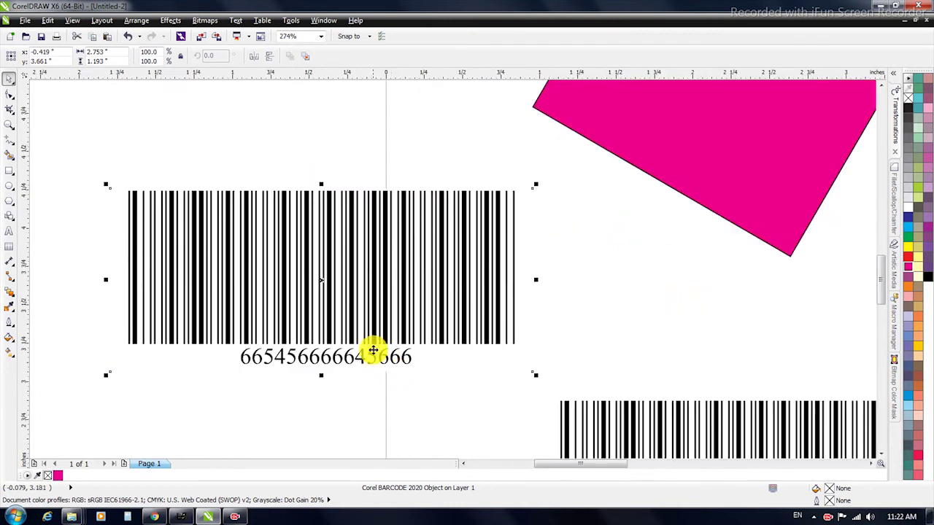
{"action": "left_click", "coordinate": [265, 139]}
{"action": "key", "text": "F4"}
{"action": "left_click", "coordinate": [194, 311]}
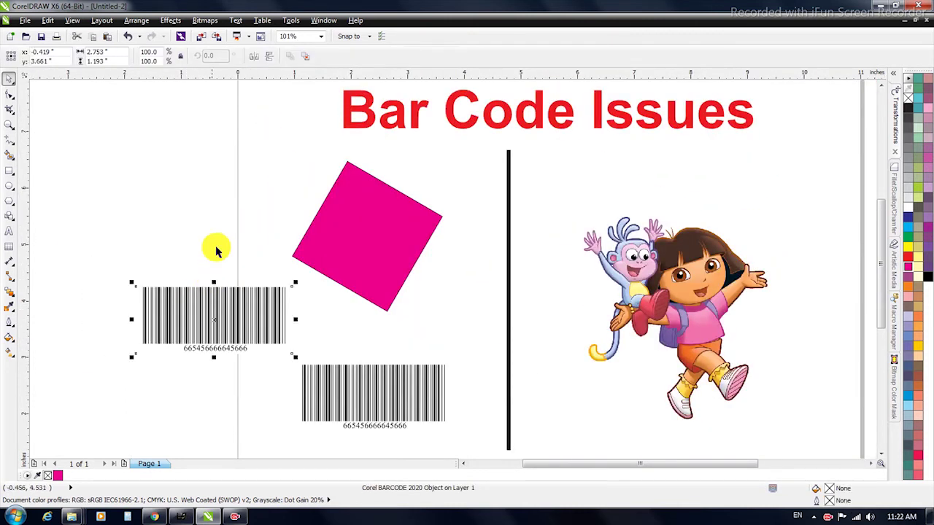
Step: Select the original barcode below the magenta square to check whether it offers rotation handles
{"action": "left_click", "coordinate": [369, 408]}
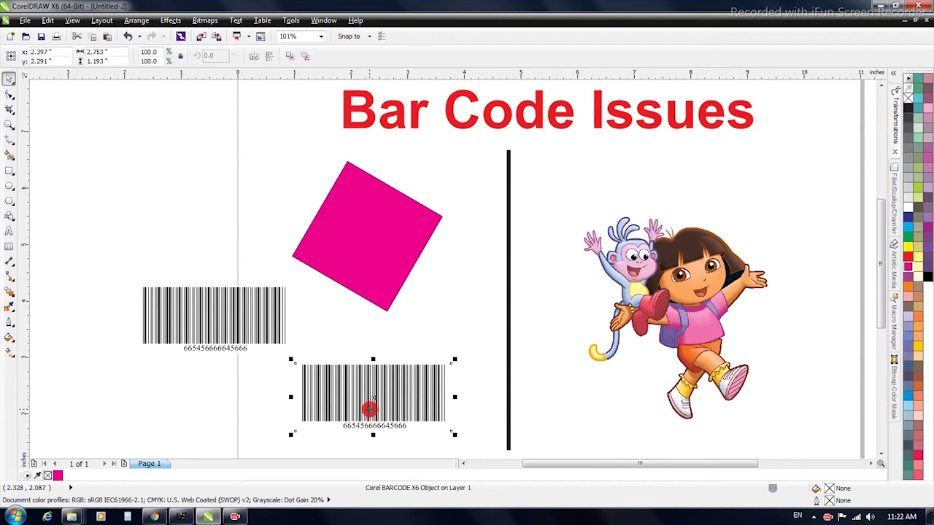
{"action": "left_click", "coordinate": [337, 396]}
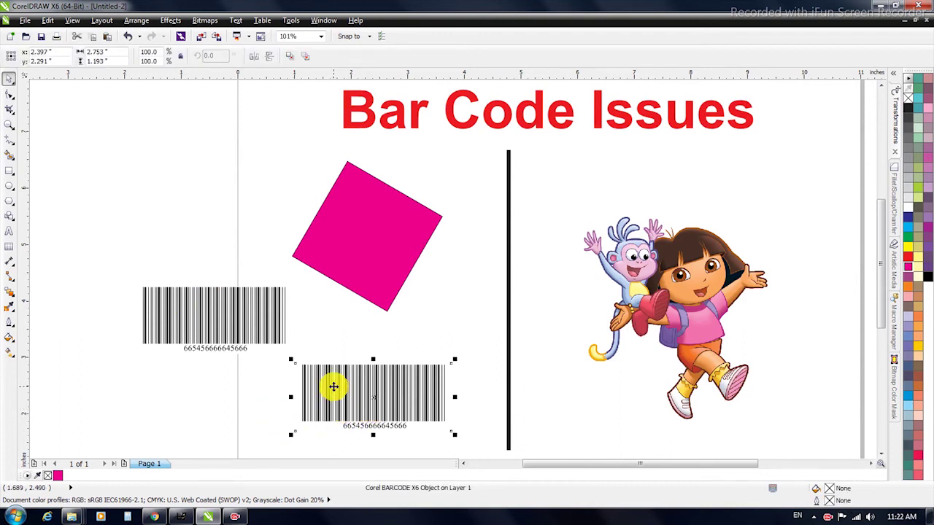
{"action": "left_click", "coordinate": [212, 198]}
Step: Paste the copied barcode with Paste Special as Picture (Metafile)
{"action": "left_click", "coordinate": [51, 23]}
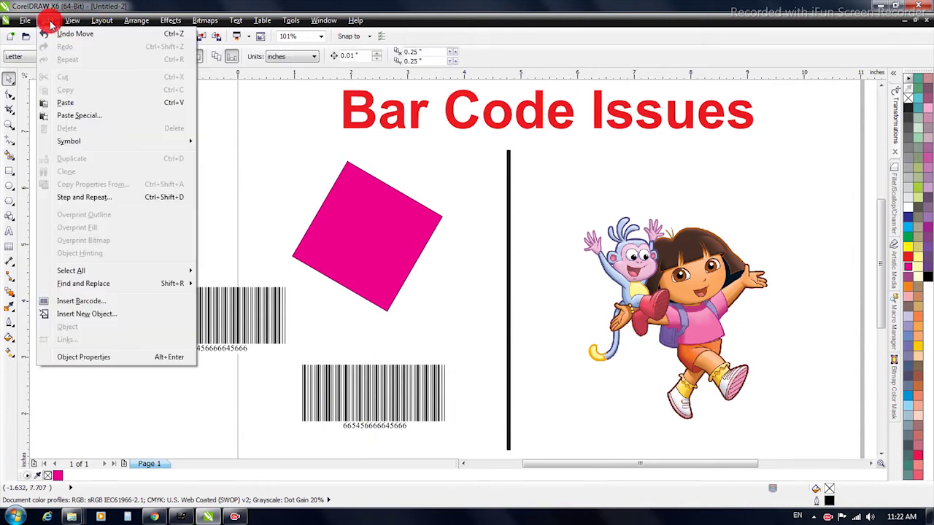
{"action": "left_click", "coordinate": [73, 120]}
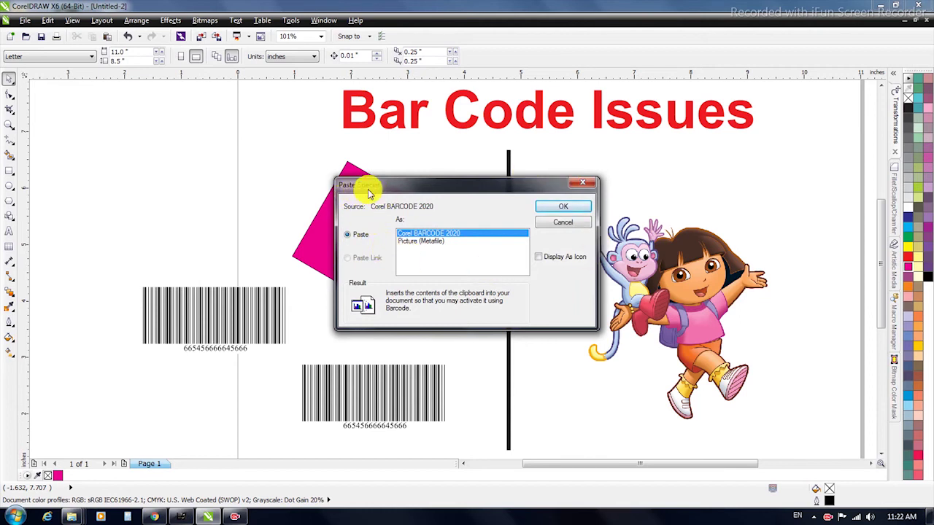
{"action": "left_click", "coordinate": [413, 242]}
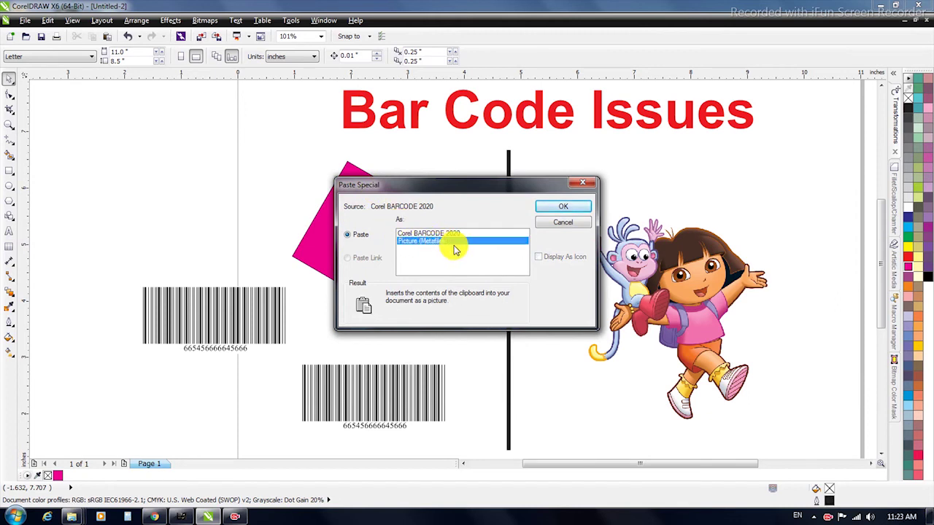
{"action": "left_click", "coordinate": [558, 210]}
Step: Move the pasted metafile barcode to the empty area below the cartoon picture
{"action": "left_click_drag", "start_coordinate": [517, 254], "coordinate": [192, 203]}
{"action": "scroll", "coordinate": [511, 254], "scroll_direction": "down", "scroll_amount": 2}
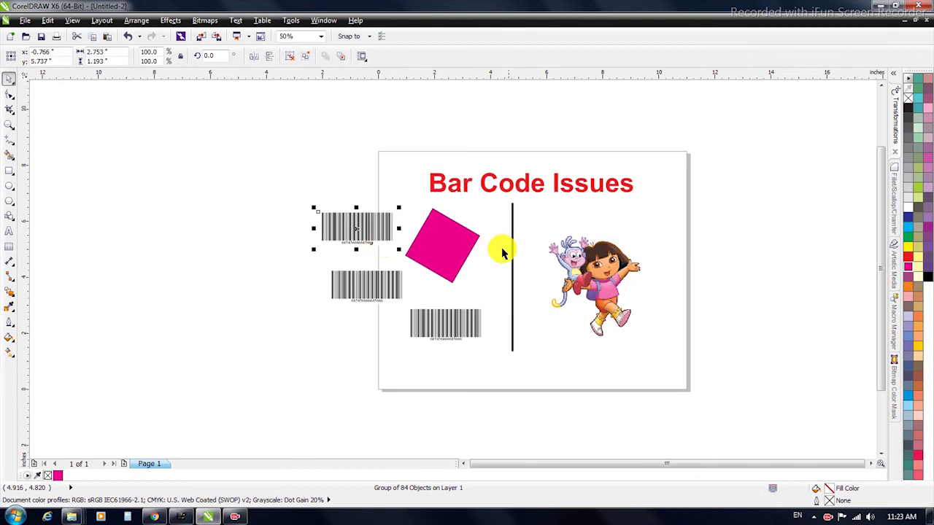
{"action": "left_click_drag", "start_coordinate": [374, 237], "coordinate": [591, 368]}
Step: Ungroup the metafile barcode below the cartoon picture into separate objects
{"action": "scroll", "coordinate": [447, 264], "scroll_direction": "up", "scroll_amount": 4}
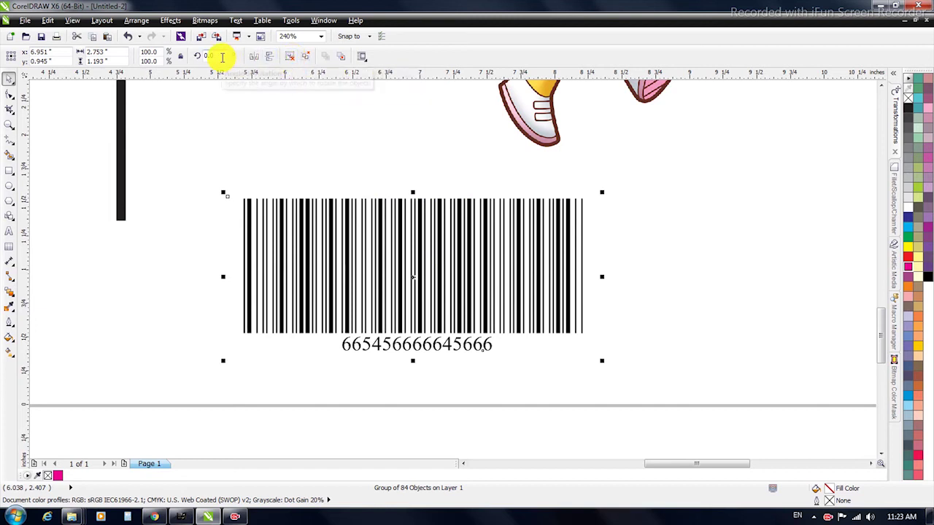
{"action": "left_click", "coordinate": [289, 62]}
{"action": "left_click", "coordinate": [296, 212]}
{"action": "left_click", "coordinate": [303, 217]}
Step: Try filling all the bars of the ungrouped barcode red, and undo the fill
{"action": "left_click_drag", "start_coordinate": [207, 156], "coordinate": [592, 328]}
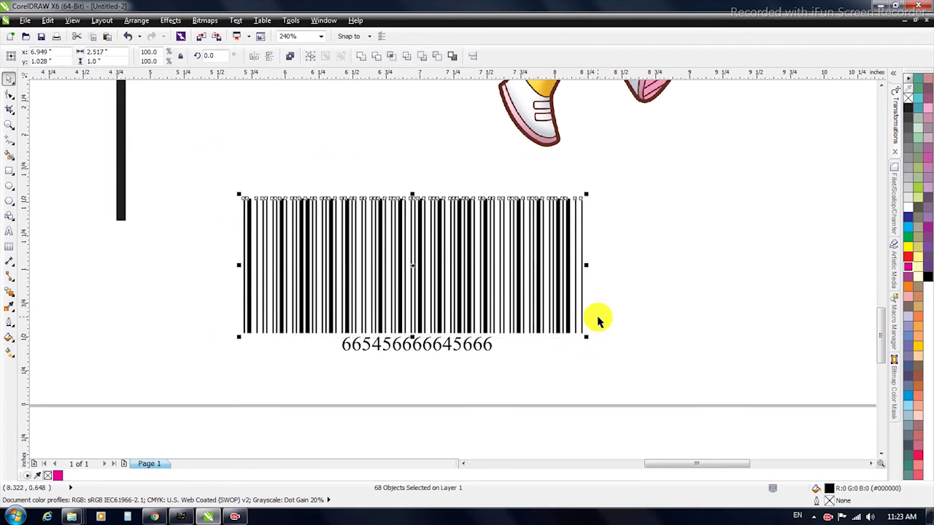
{"action": "left_click", "coordinate": [908, 259]}
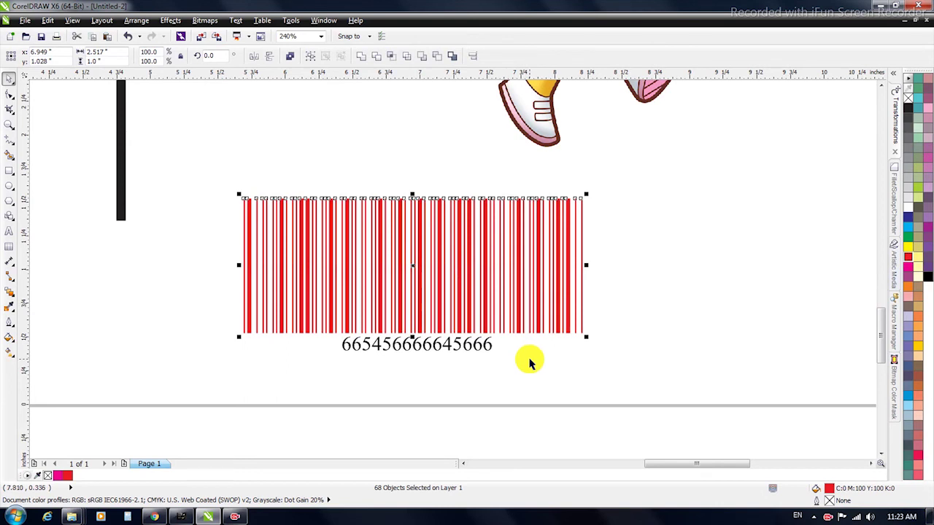
{"action": "left_click", "coordinate": [532, 384]}
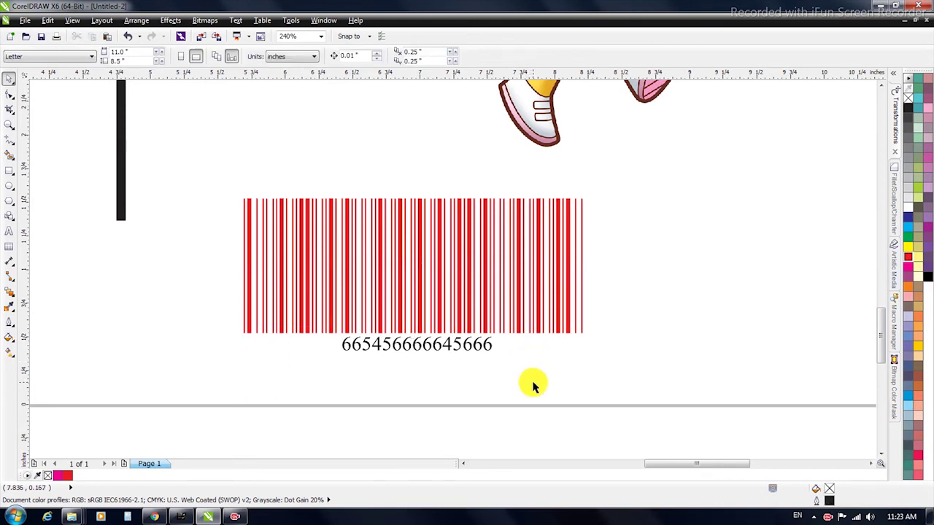
{"action": "key", "text": "ctrl+z"}
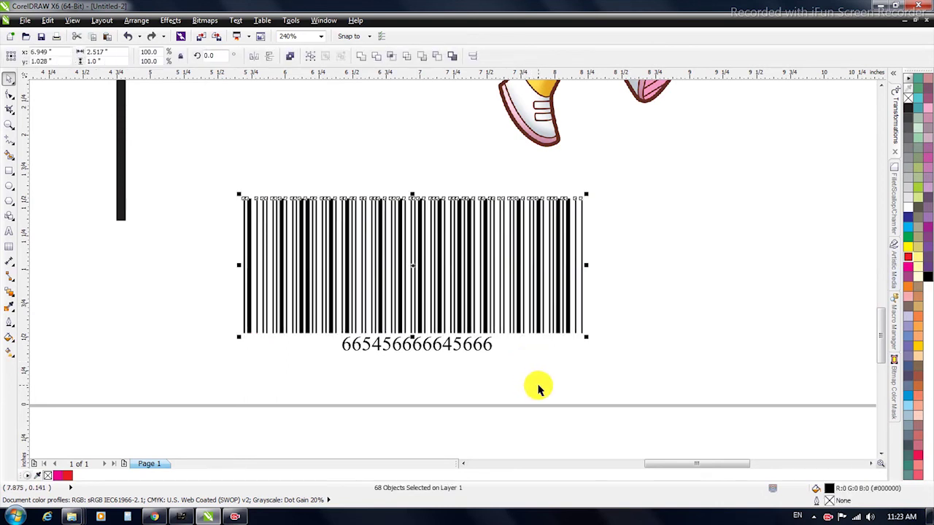
{"action": "left_click", "coordinate": [538, 384]}
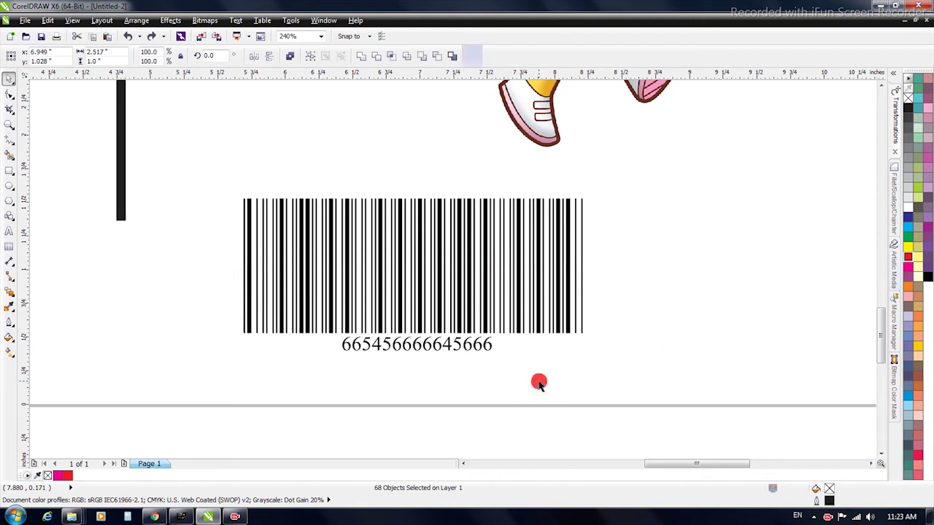
Step: Draw a blue-filled rectangle about 3.26 by 1.56 inches around the metafile barcode and send it behind the barcode
{"action": "left_click", "coordinate": [10, 170]}
{"action": "left_click_drag", "start_coordinate": [197, 173], "coordinate": [639, 384]}
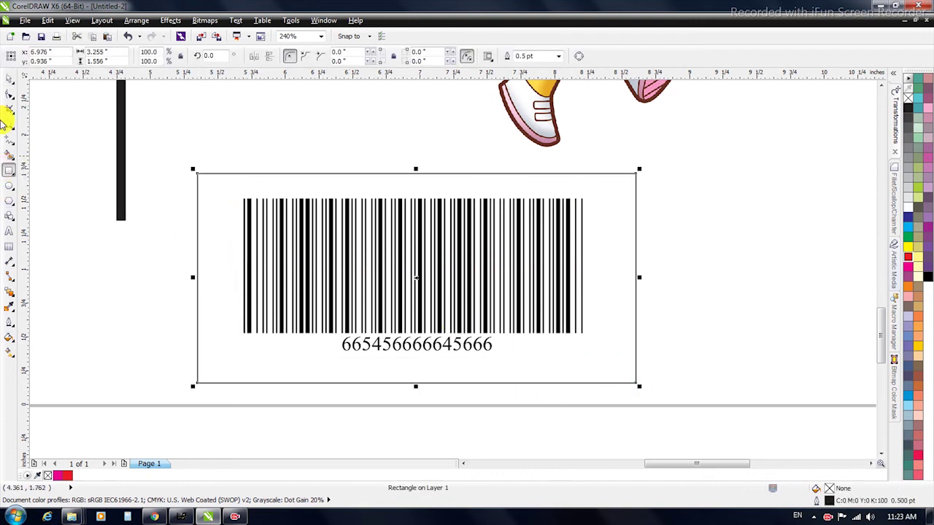
{"action": "left_click", "coordinate": [11, 80]}
{"action": "left_click", "coordinate": [908, 221]}
{"action": "key", "text": "shift+Page_Down"}
Step: Centre the metafile barcode on the blue rectangle and check the result on the whole page
{"action": "left_click", "coordinate": [674, 194]}
{"action": "left_click", "coordinate": [297, 348]}
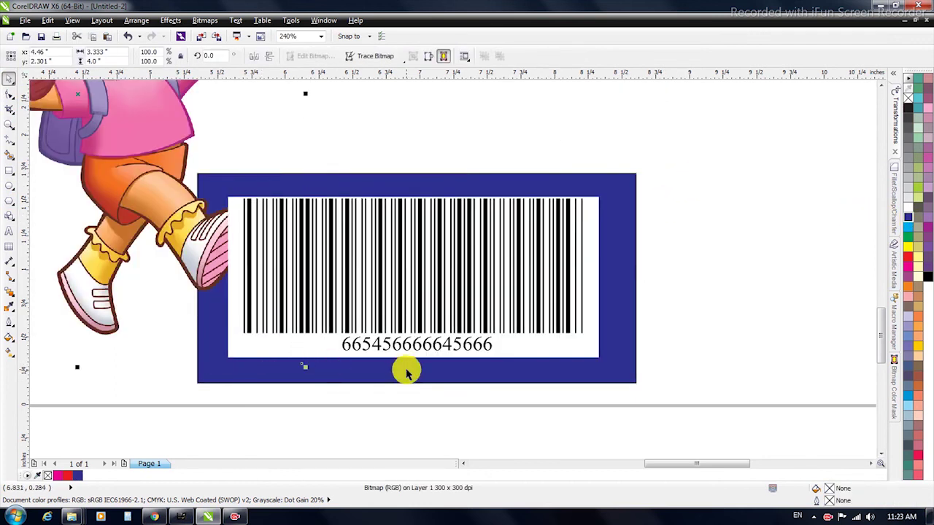
{"action": "left_click", "coordinate": [617, 250]}
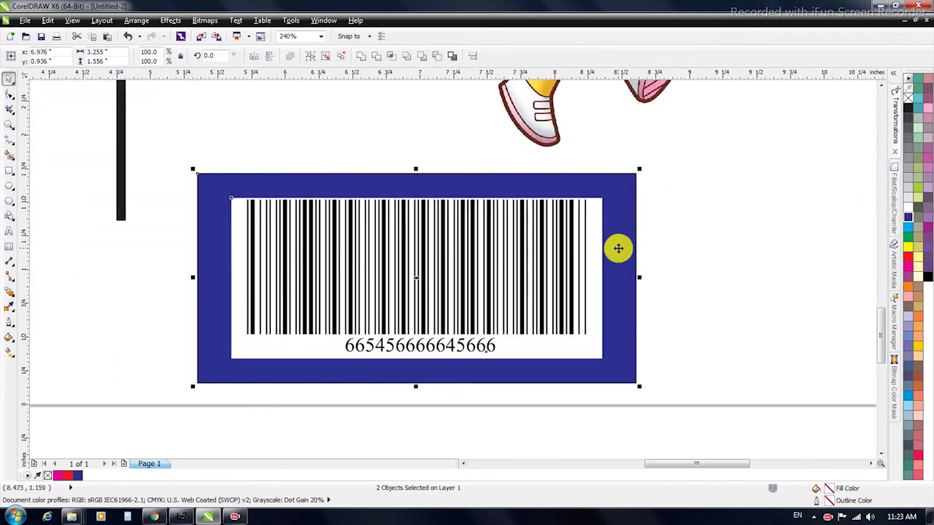
{"action": "key", "text": "Escape"}
{"action": "key", "text": "shift+F4"}
{"action": "left_click", "coordinate": [581, 408]}
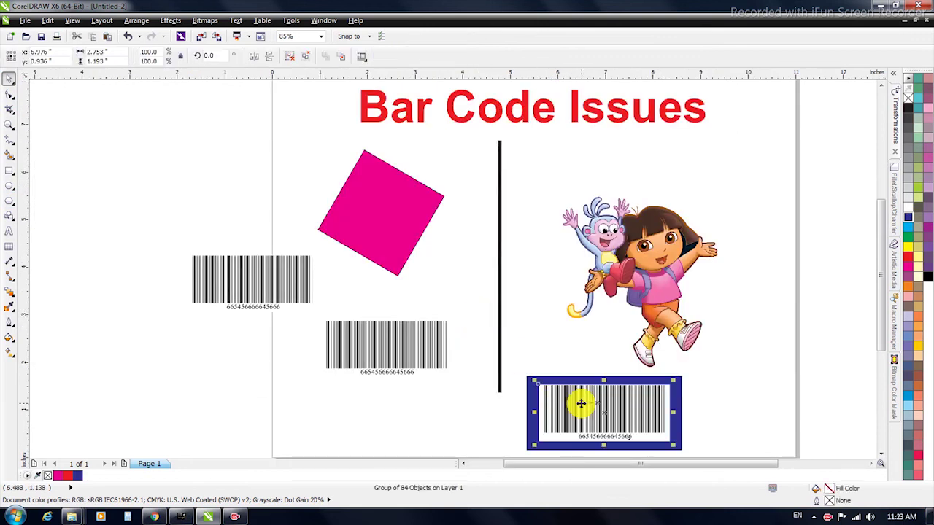
{"action": "left_click", "coordinate": [442, 431]}
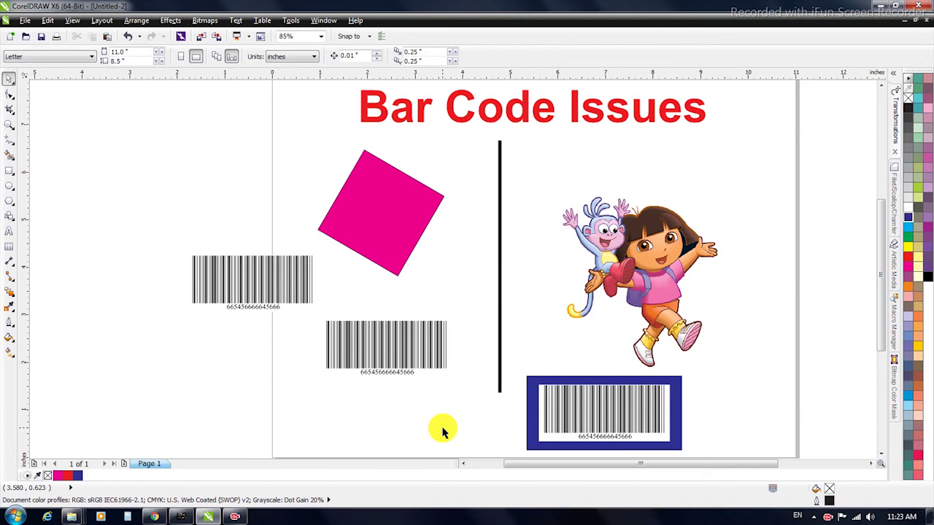